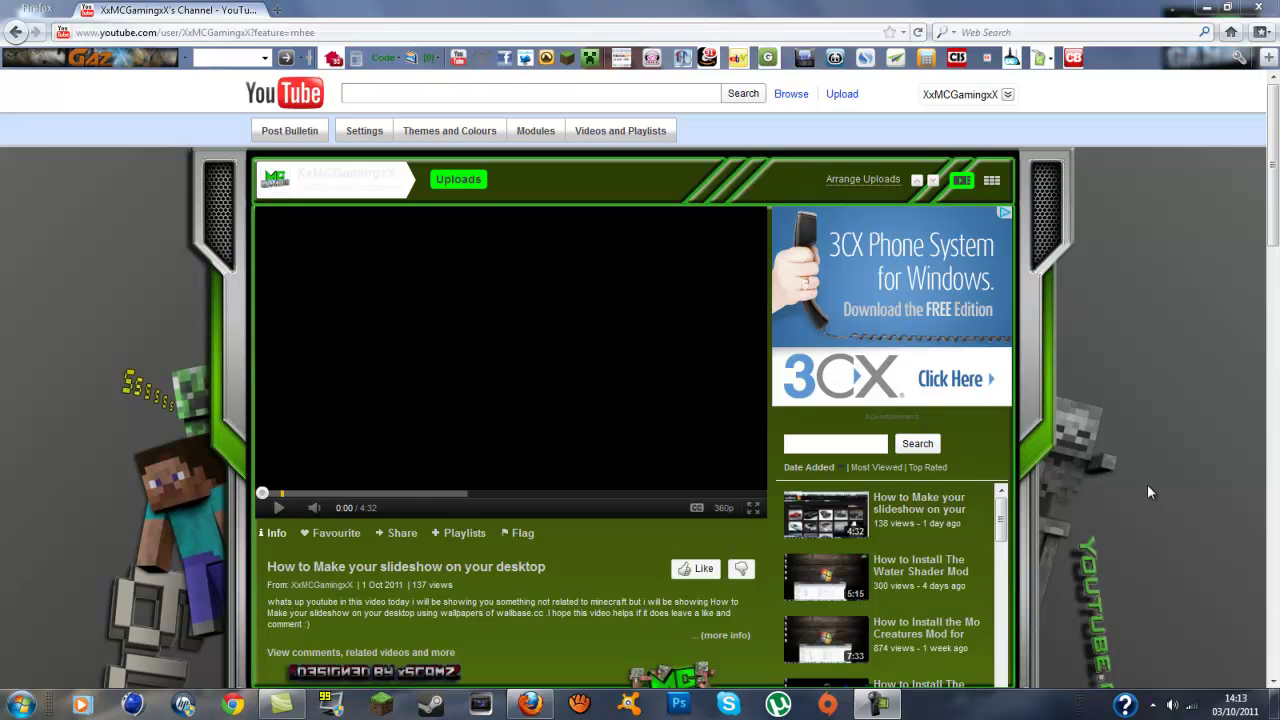
{"action": "left_click_drag", "start_coordinate": [1274, 198], "coordinate": [1258, 528]}
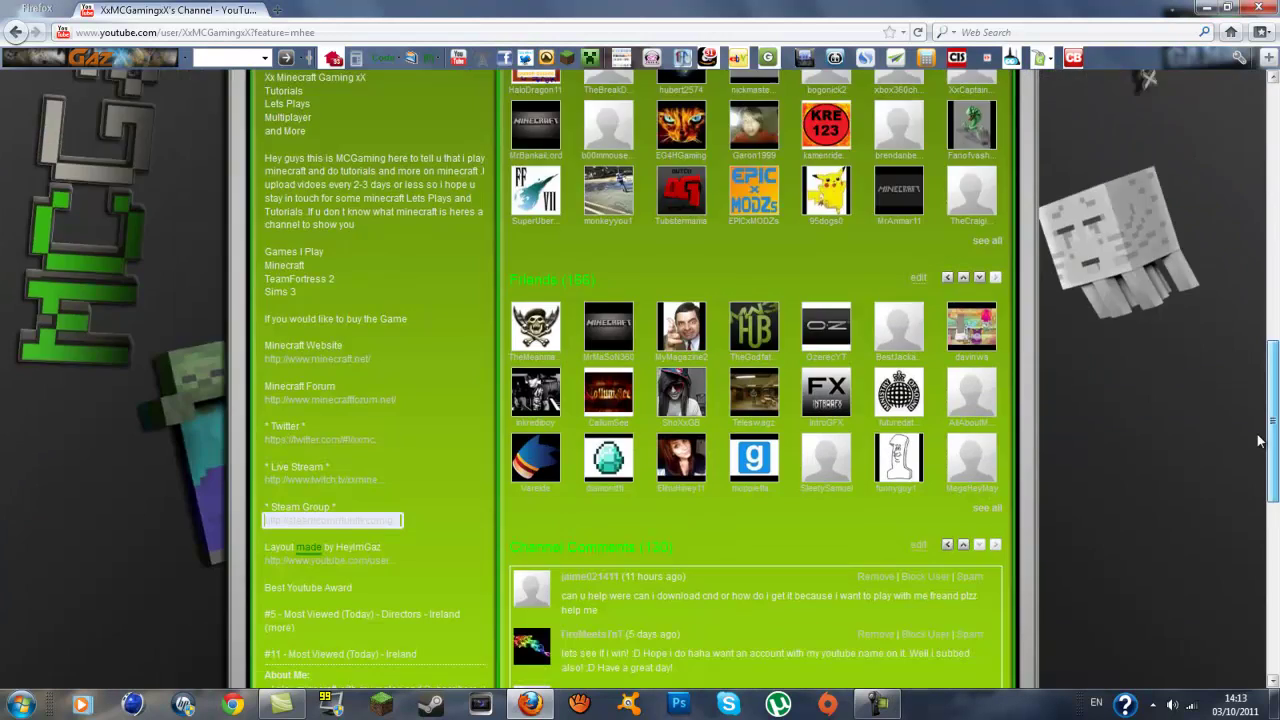
{"action": "scroll", "coordinate": [377, 490], "scroll_direction": "up", "scroll_amount": 6}
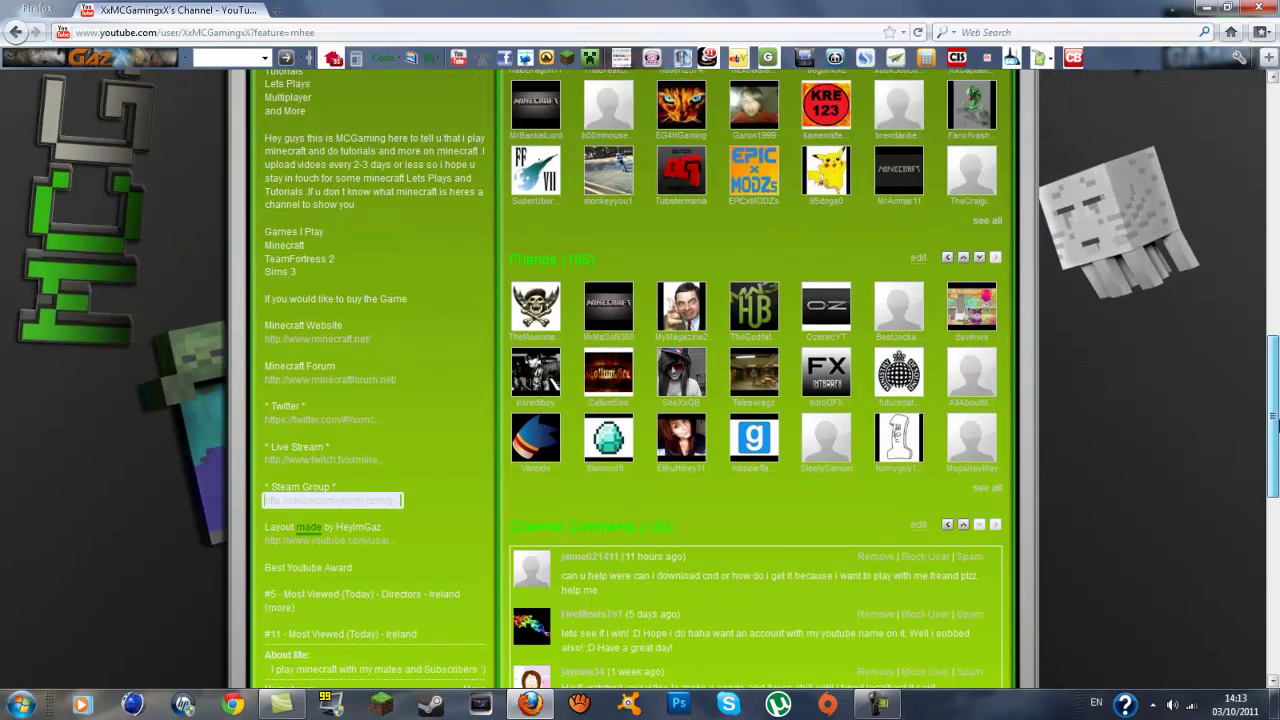
{"action": "left_click", "coordinate": [377, 490]}
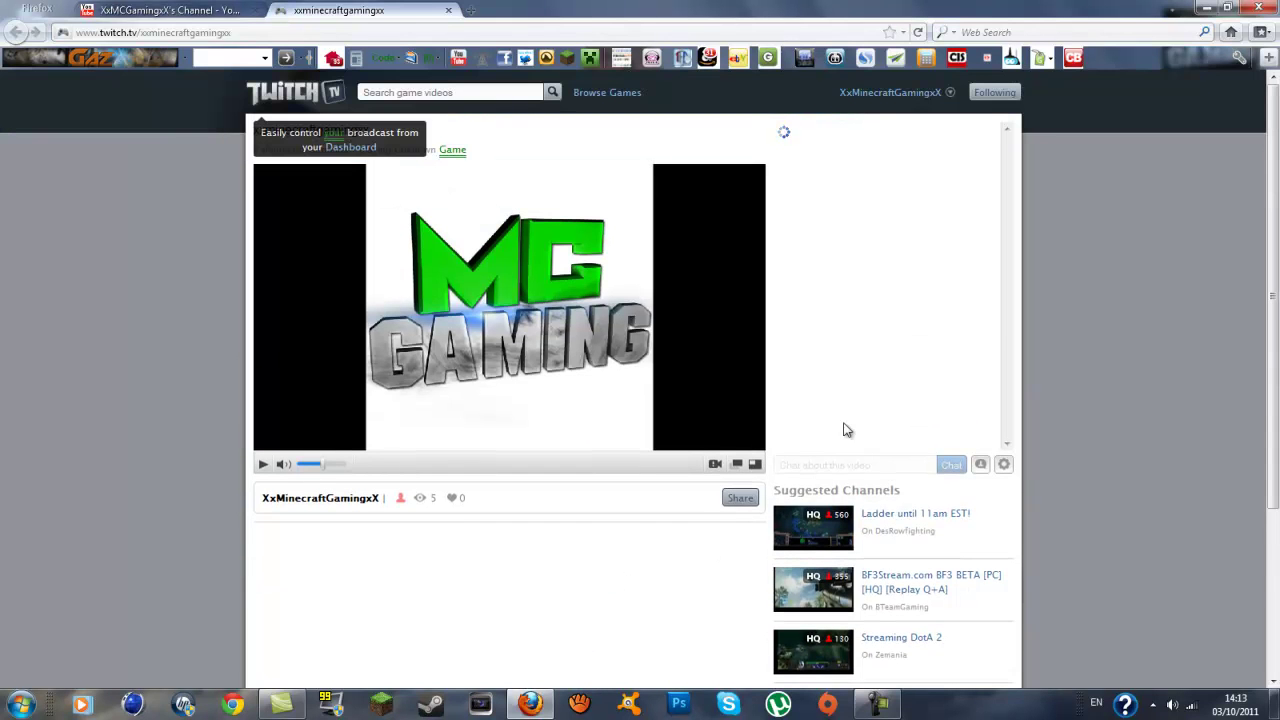
{"action": "left_click", "coordinate": [449, 11]}
{"action": "scroll", "coordinate": [461, 290], "scroll_direction": "down", "scroll_amount": 2}
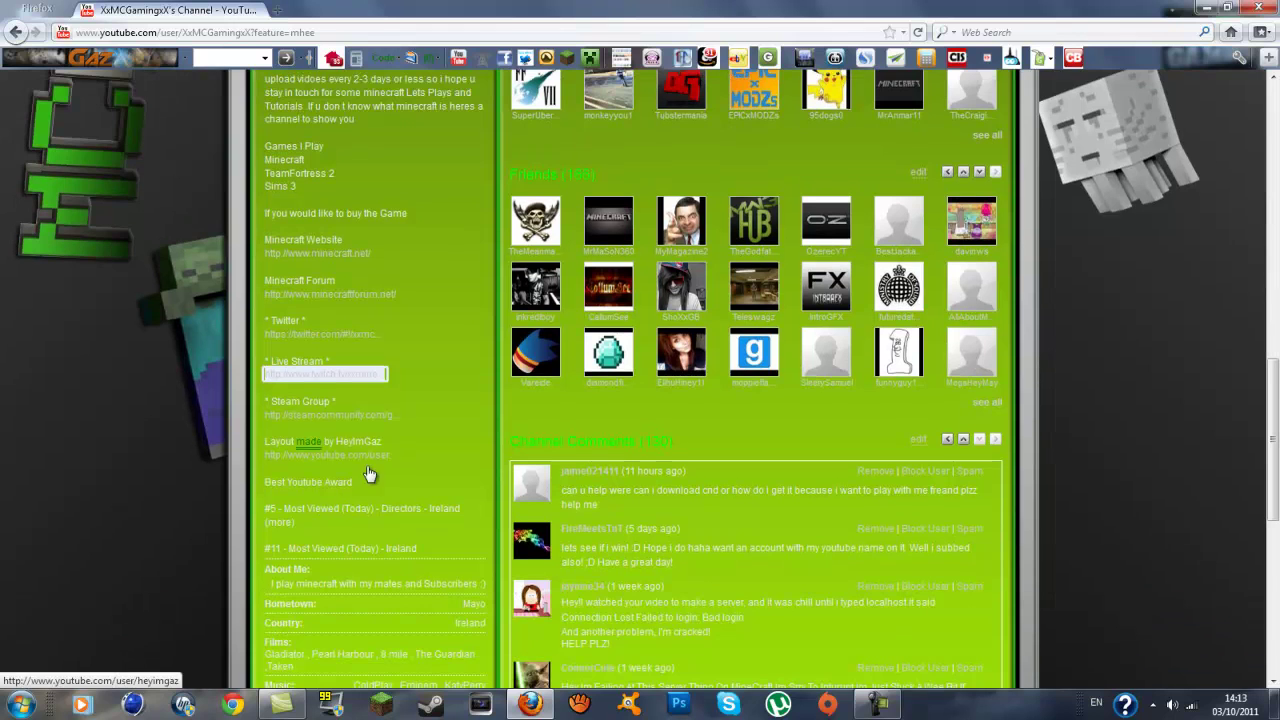
- Deselect the Live Stream link, go to the YouTube home page, then minimize Firefox
{"action": "left_click", "coordinate": [455, 378]}
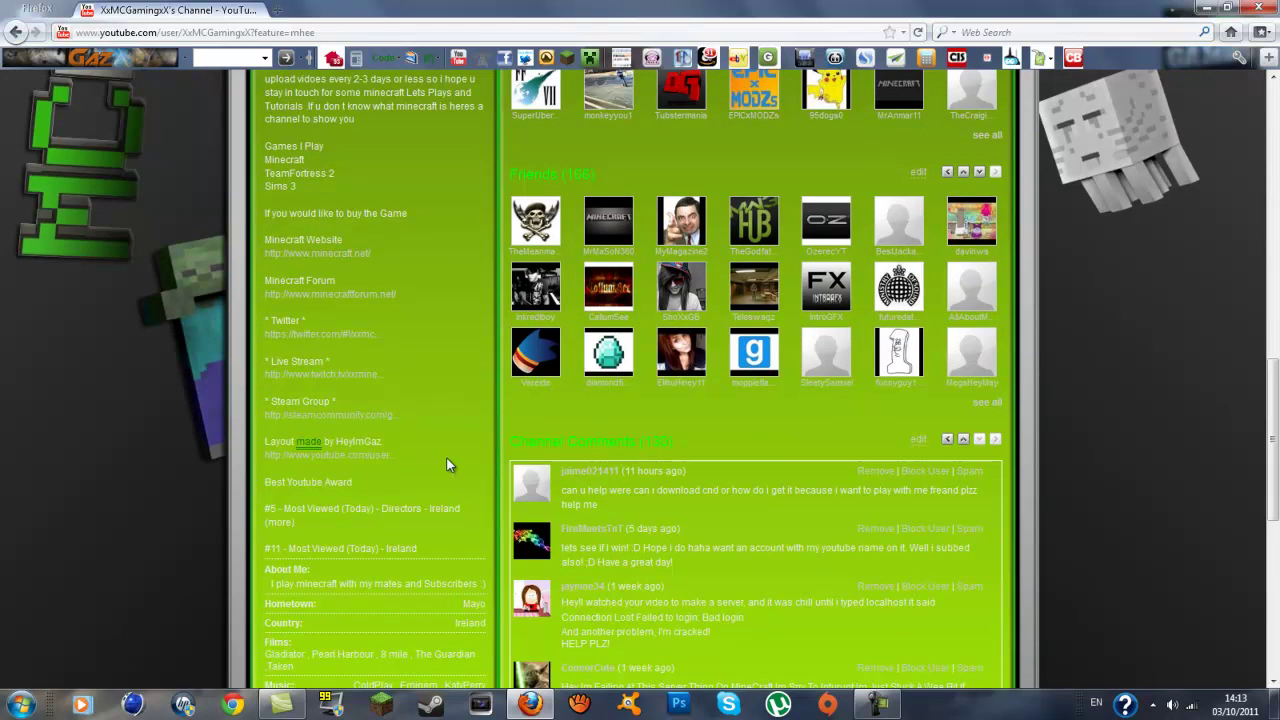
{"action": "scroll", "coordinate": [504, 445], "scroll_direction": "down", "scroll_amount": 6}
{"action": "scroll", "coordinate": [645, 462], "scroll_direction": "up", "scroll_amount": 5}
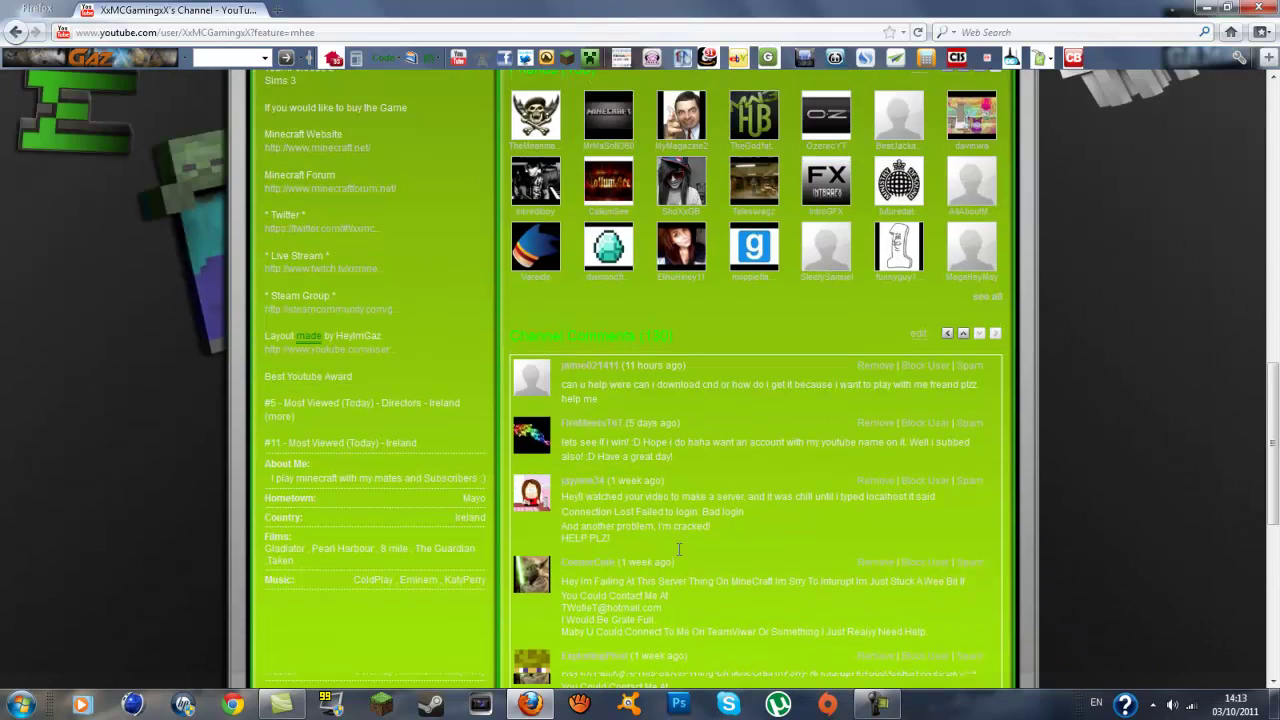
{"action": "scroll", "coordinate": [650, 500], "scroll_direction": "up", "scroll_amount": 3}
{"action": "scroll", "coordinate": [670, 570], "scroll_direction": "up", "scroll_amount": 4}
{"action": "scroll", "coordinate": [670, 575], "scroll_direction": "up", "scroll_amount": 3}
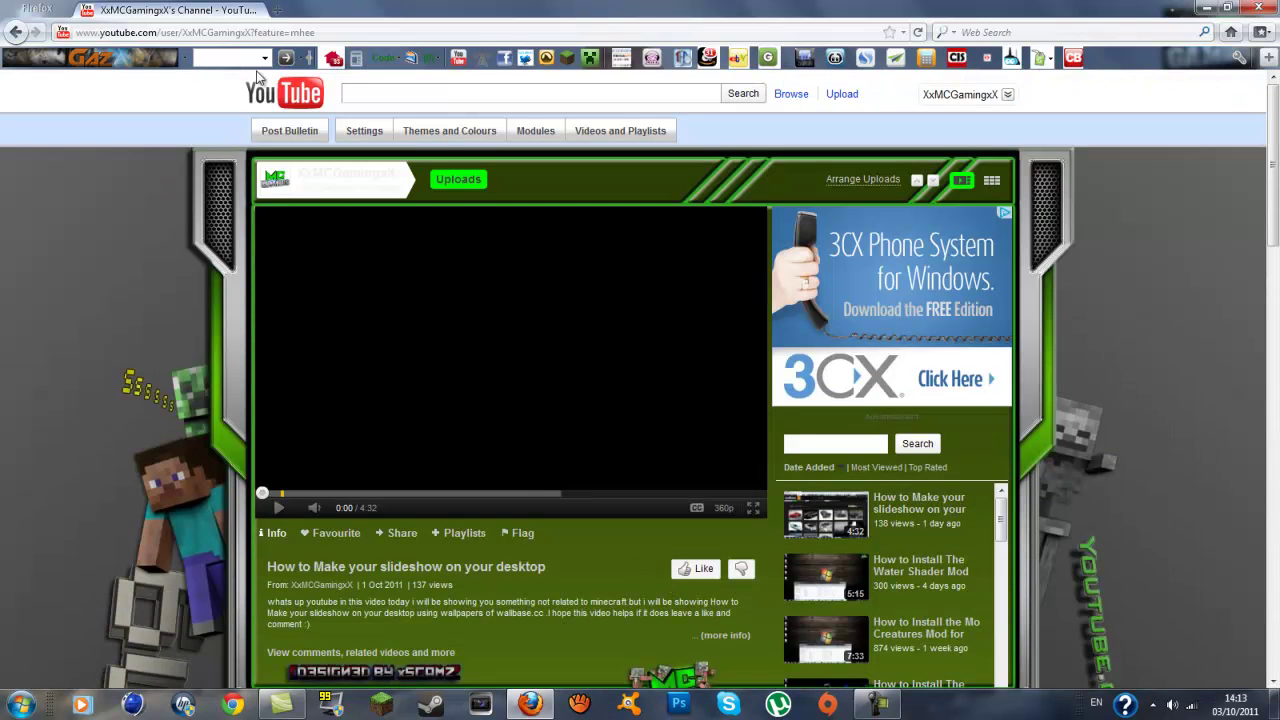
{"action": "left_click", "coordinate": [289, 96]}
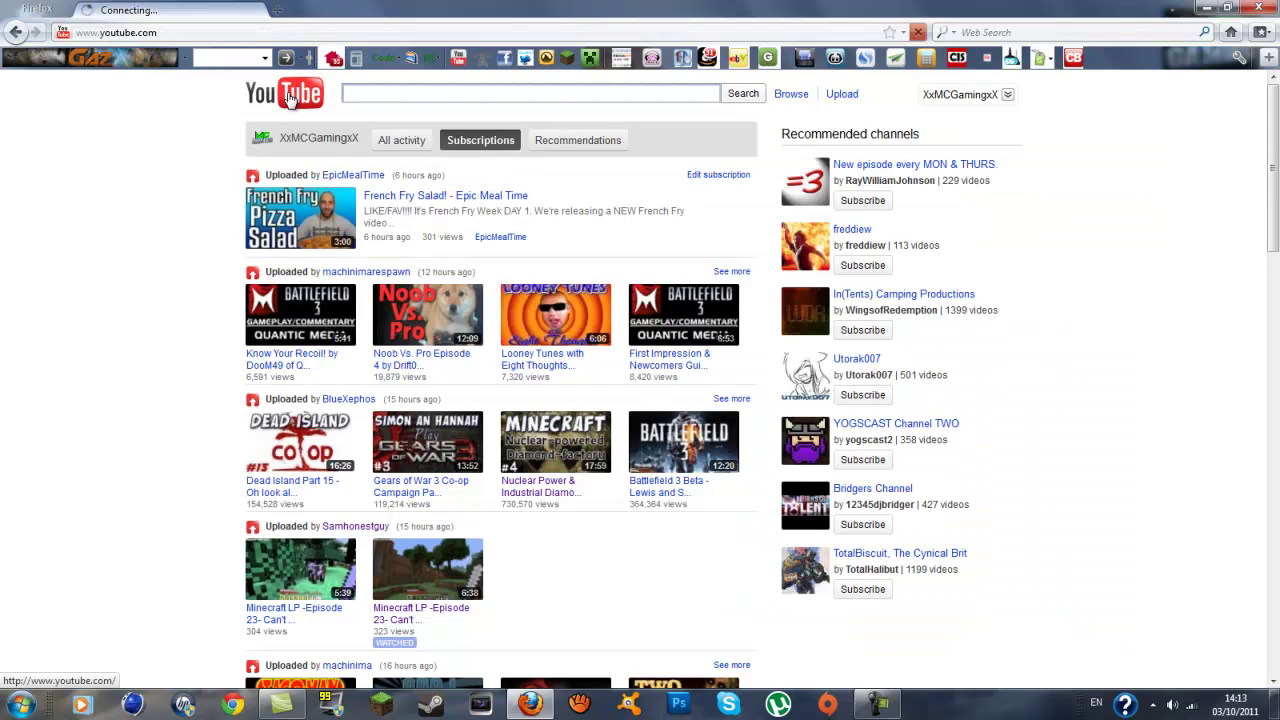
{"action": "left_click", "coordinate": [1258, 8]}
- Open the Start menu program list and close it without launching anything
{"action": "left_click_drag", "start_coordinate": [257, 52], "coordinate": [400, 76]}
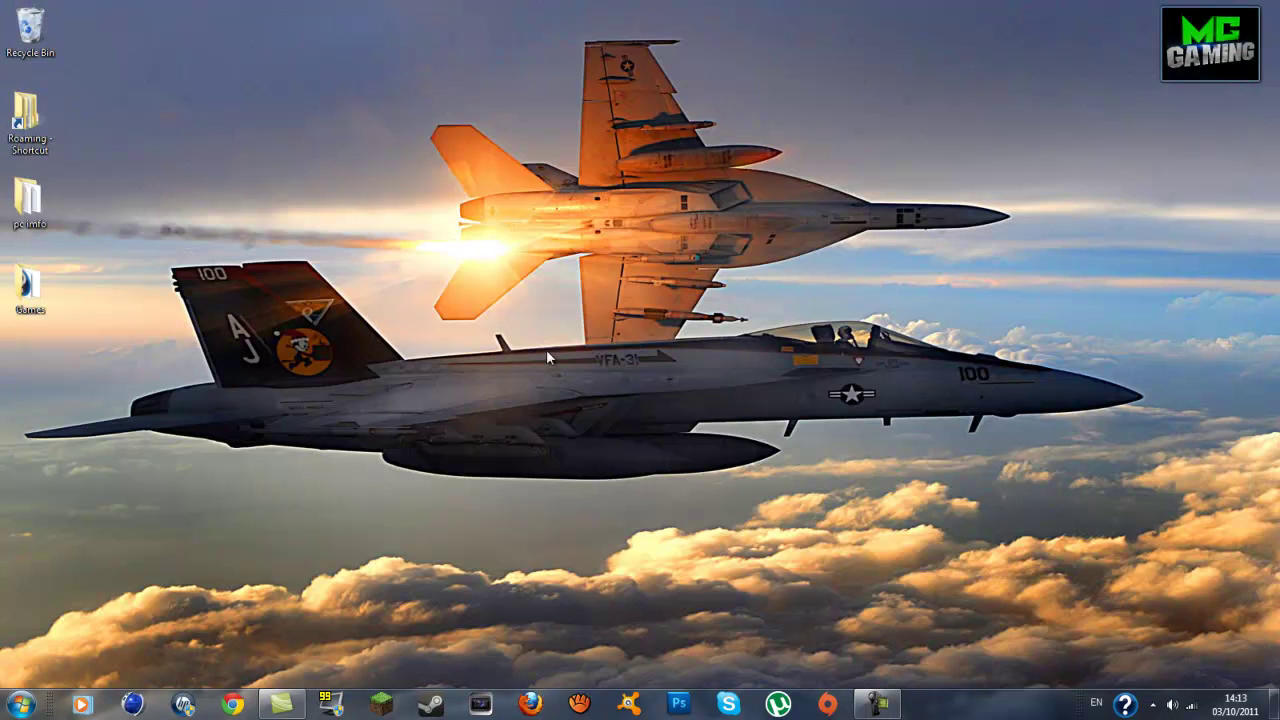
{"action": "left_click", "coordinate": [20, 704]}
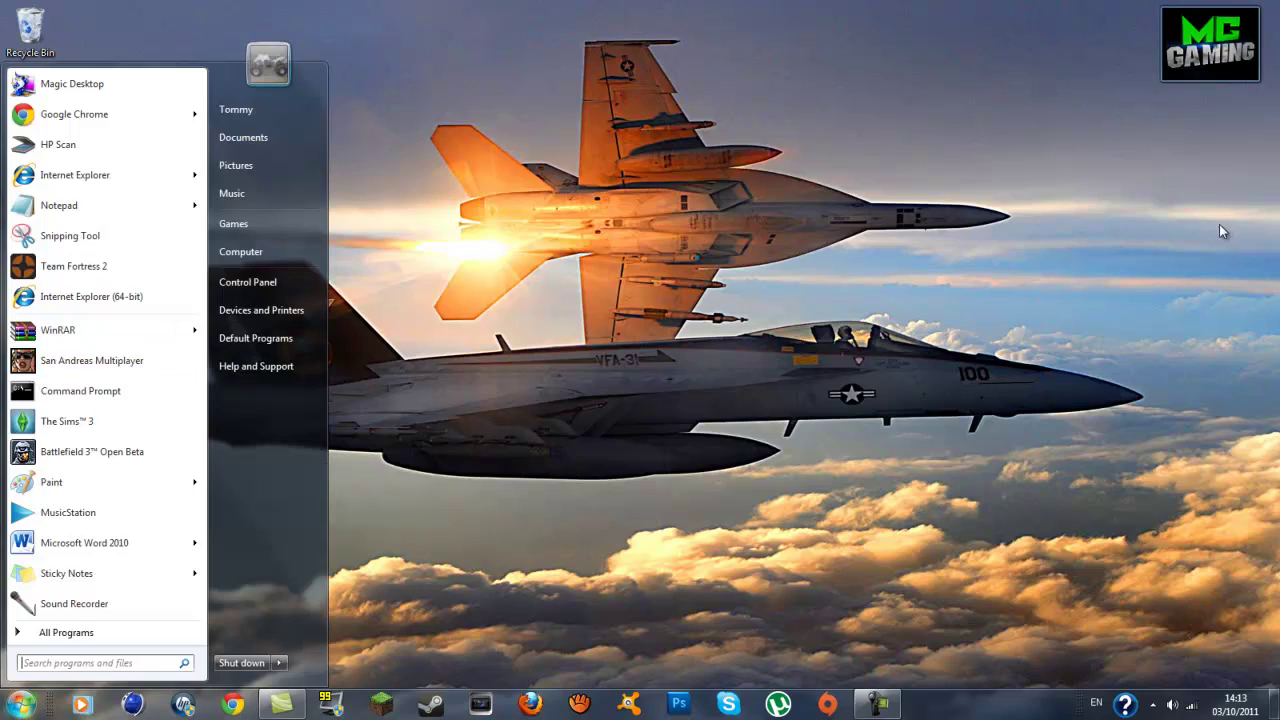
{"action": "left_click", "coordinate": [1008, 147]}
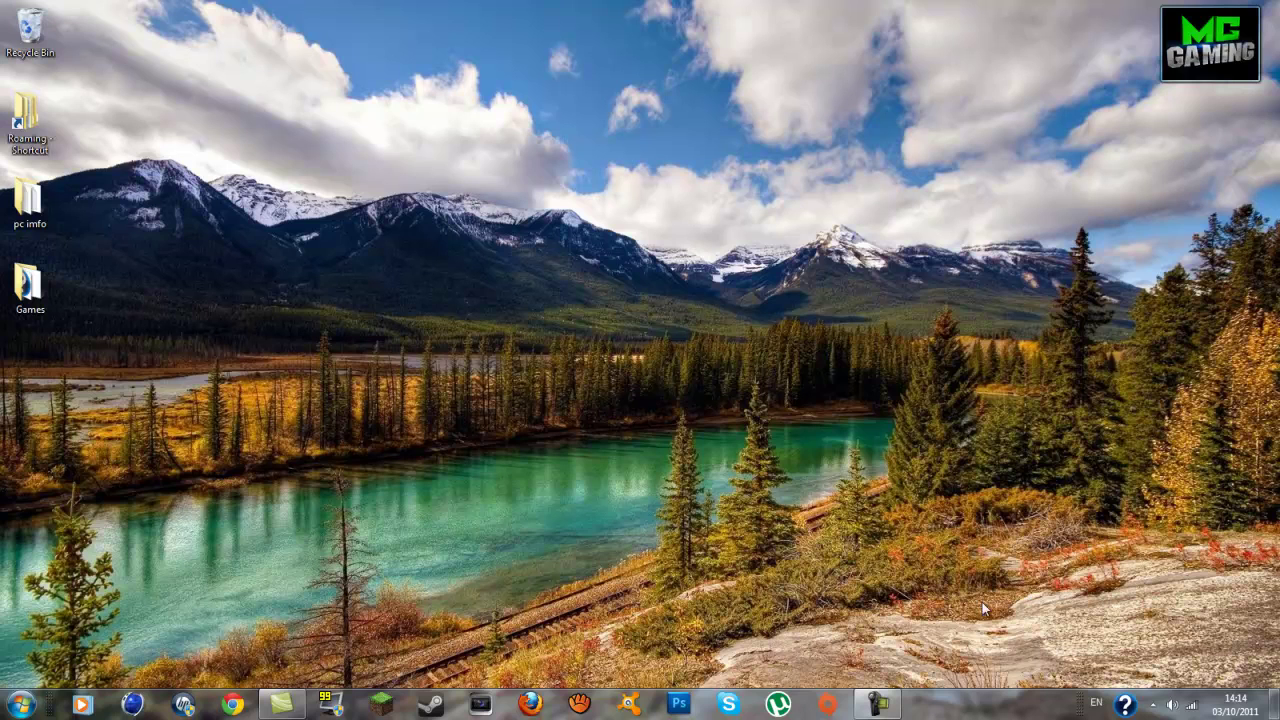
{"action": "left_click", "coordinate": [281, 704]}
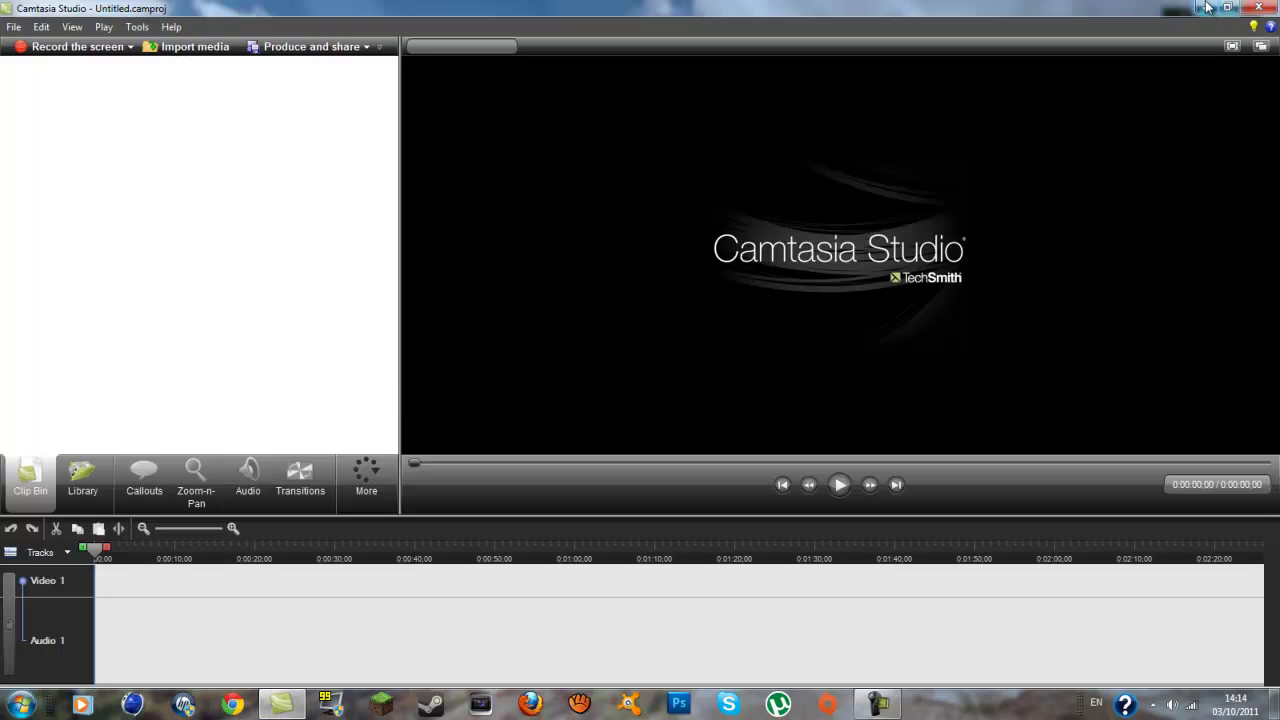
{"action": "left_click", "coordinate": [1205, 7]}
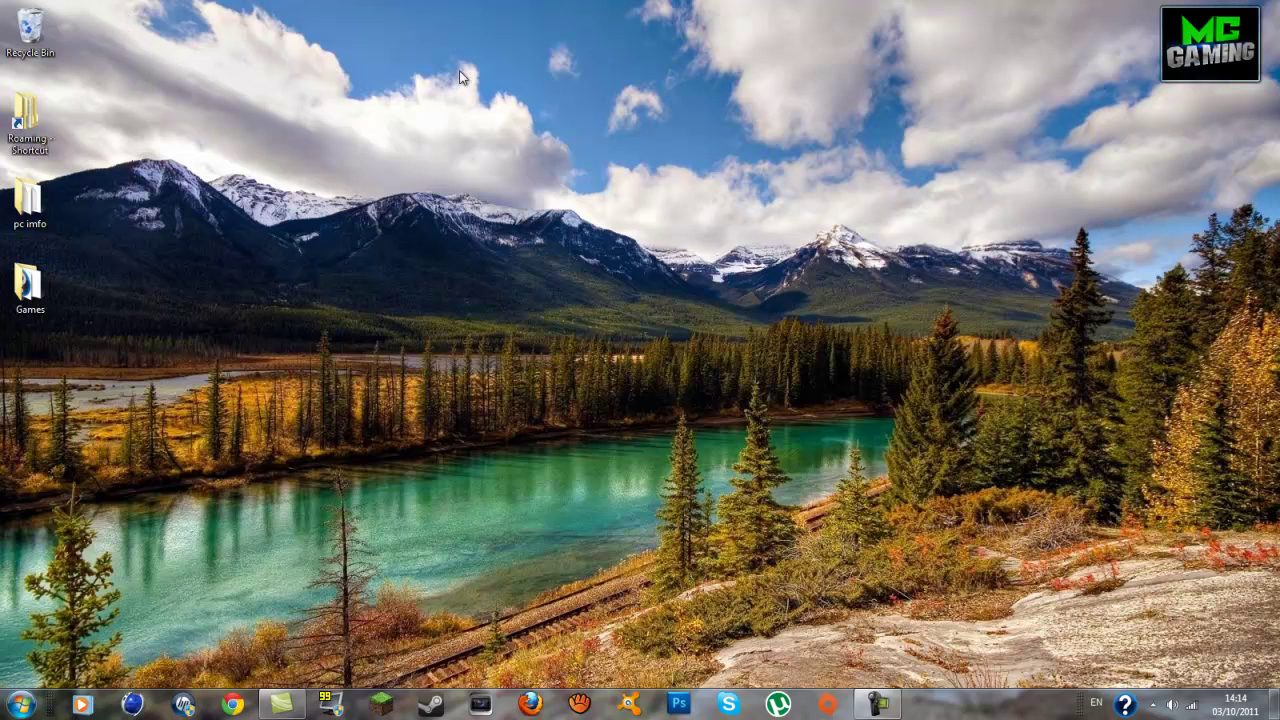